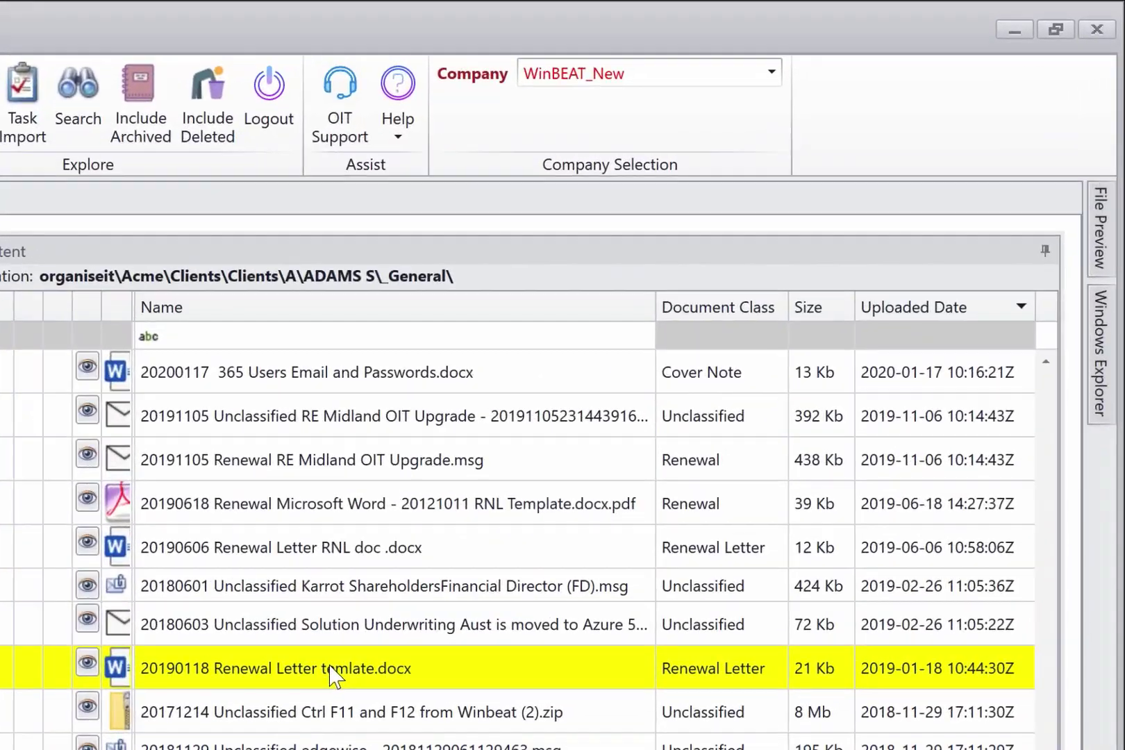
Step: Set the CheckOutCheckInFolderLocation preference to the H Checkout folder on the desktop and save the preferences
{"action": "left_click", "coordinate": [971, 496]}
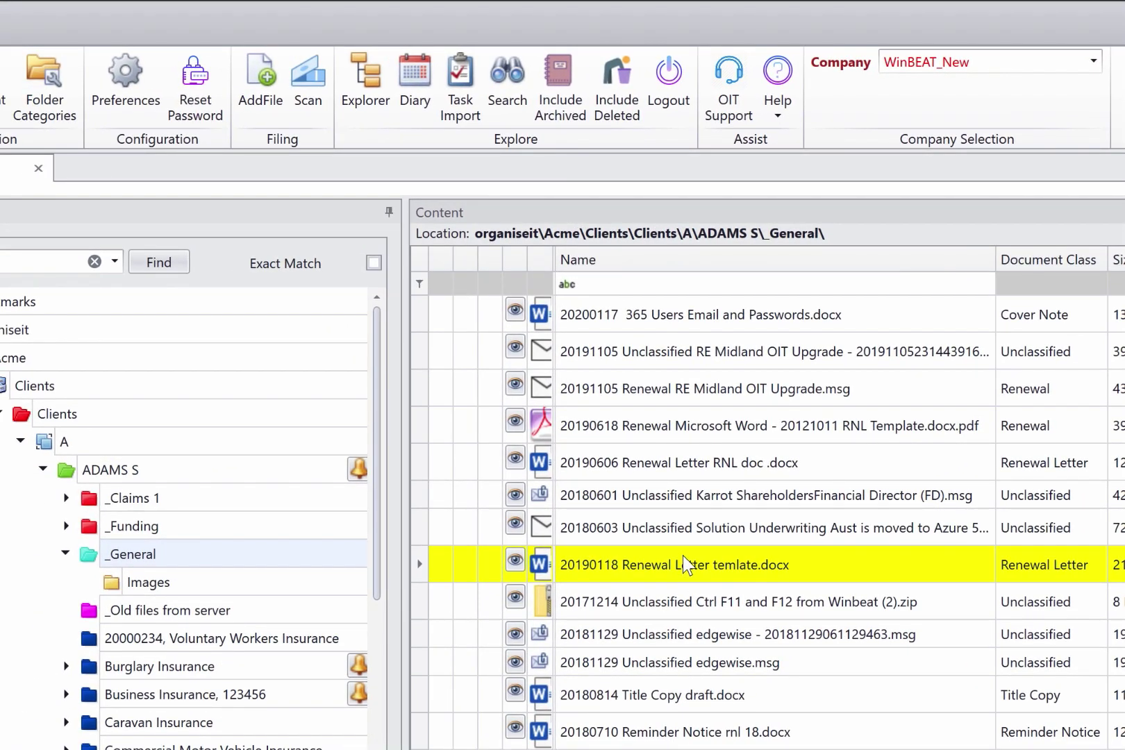
{"action": "left_click", "coordinate": [123, 70]}
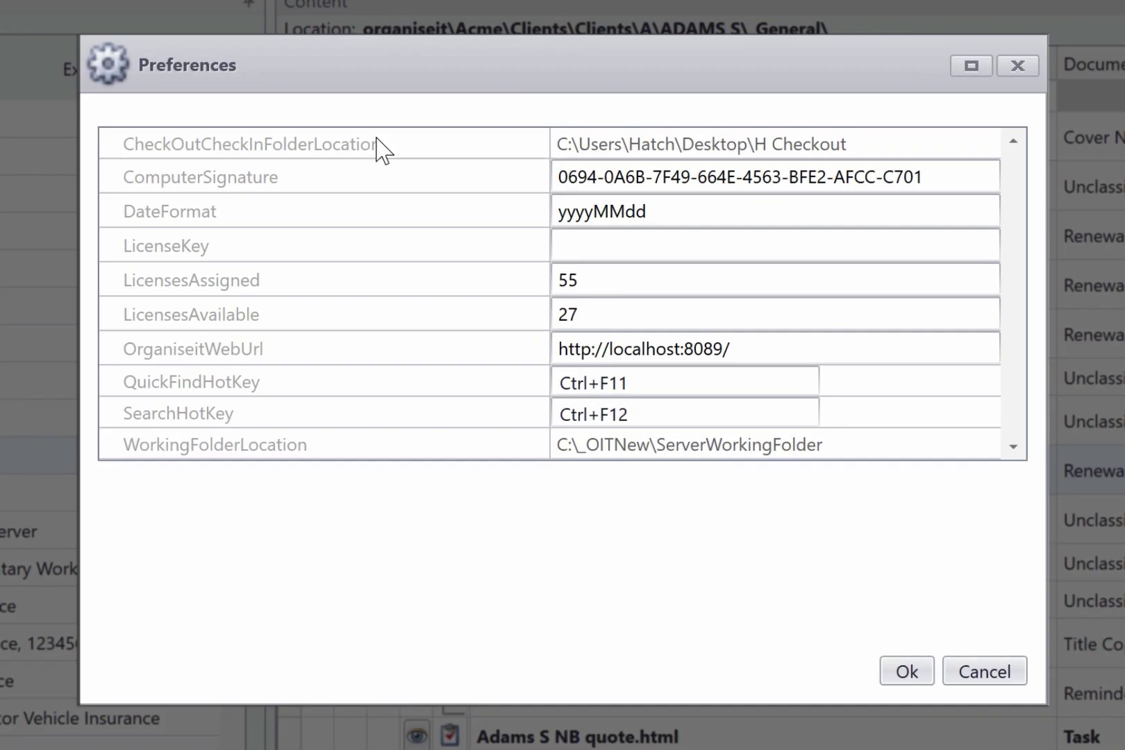
{"action": "left_click", "coordinate": [483, 317]}
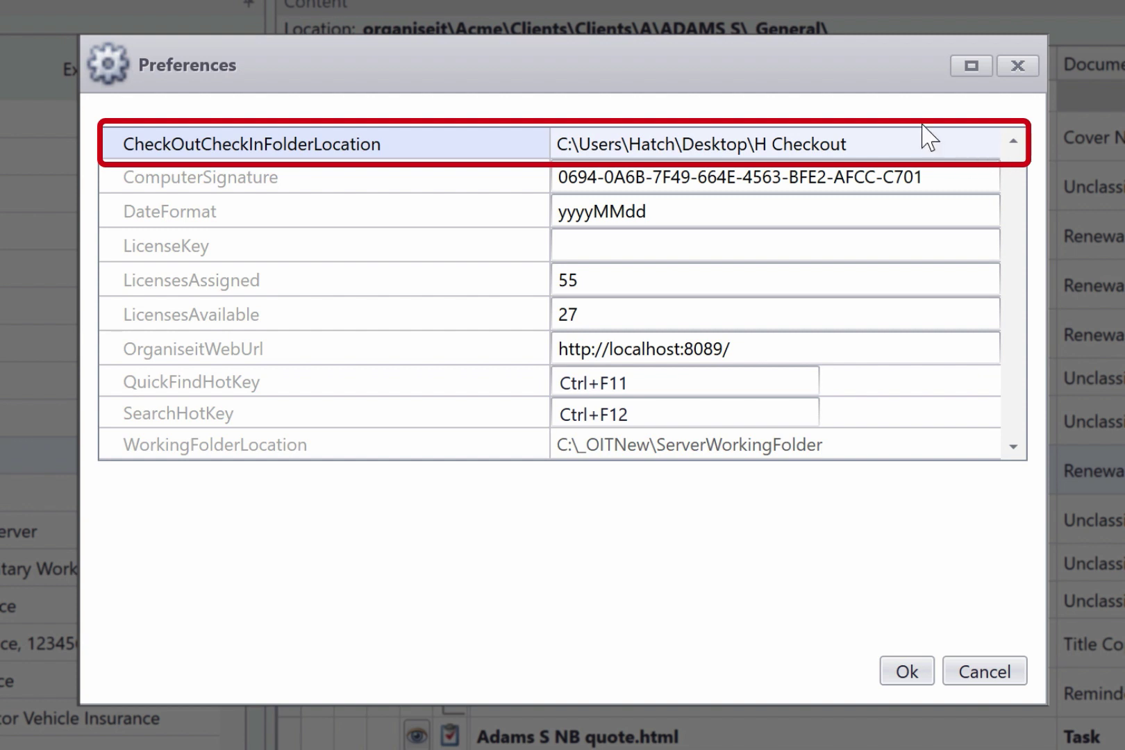
{"action": "left_click", "coordinate": [987, 147]}
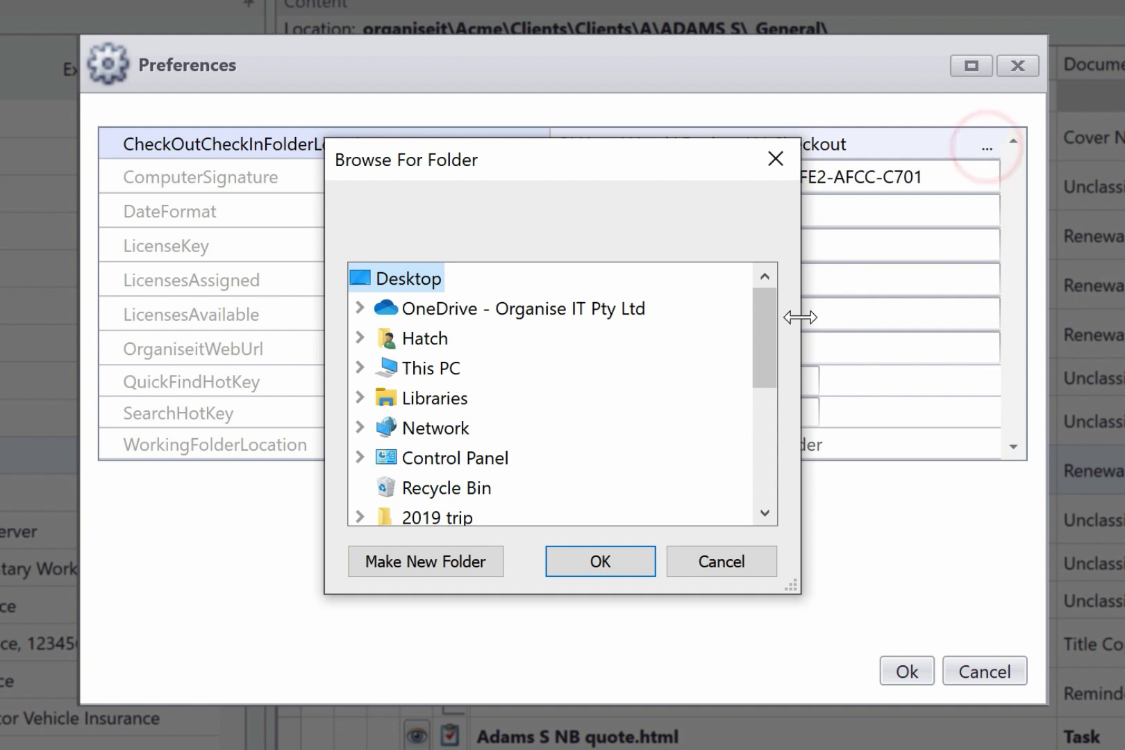
{"action": "left_click", "coordinate": [767, 419]}
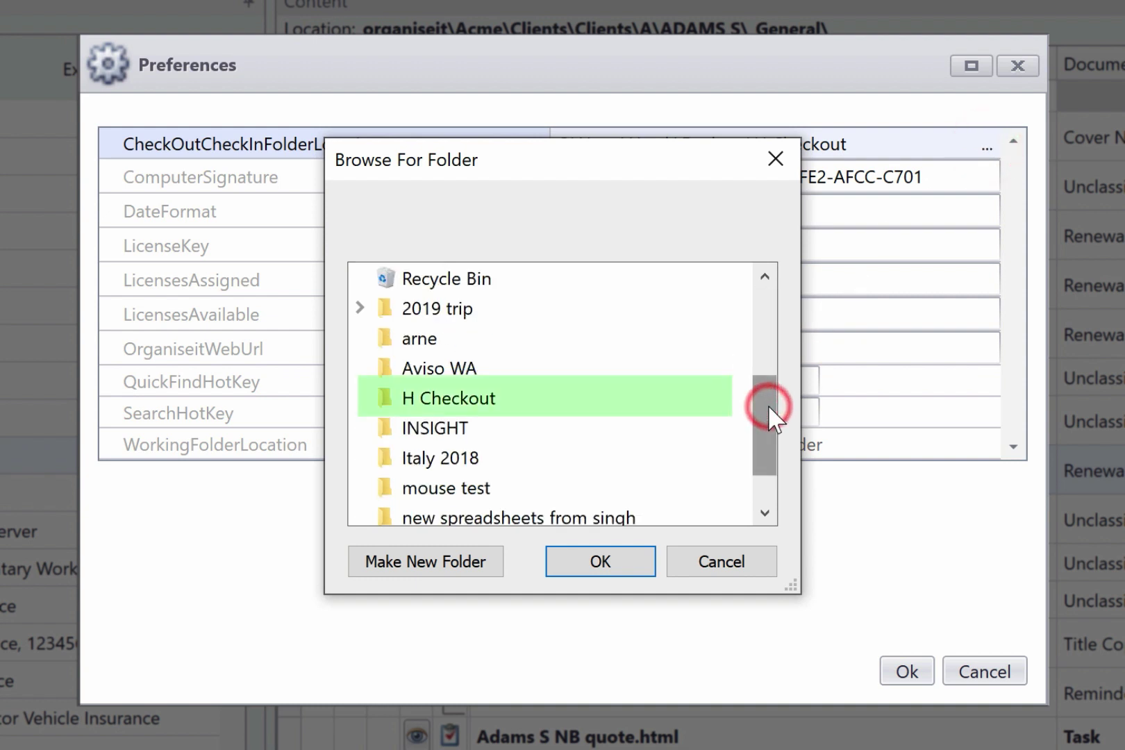
{"action": "left_click", "coordinate": [467, 396]}
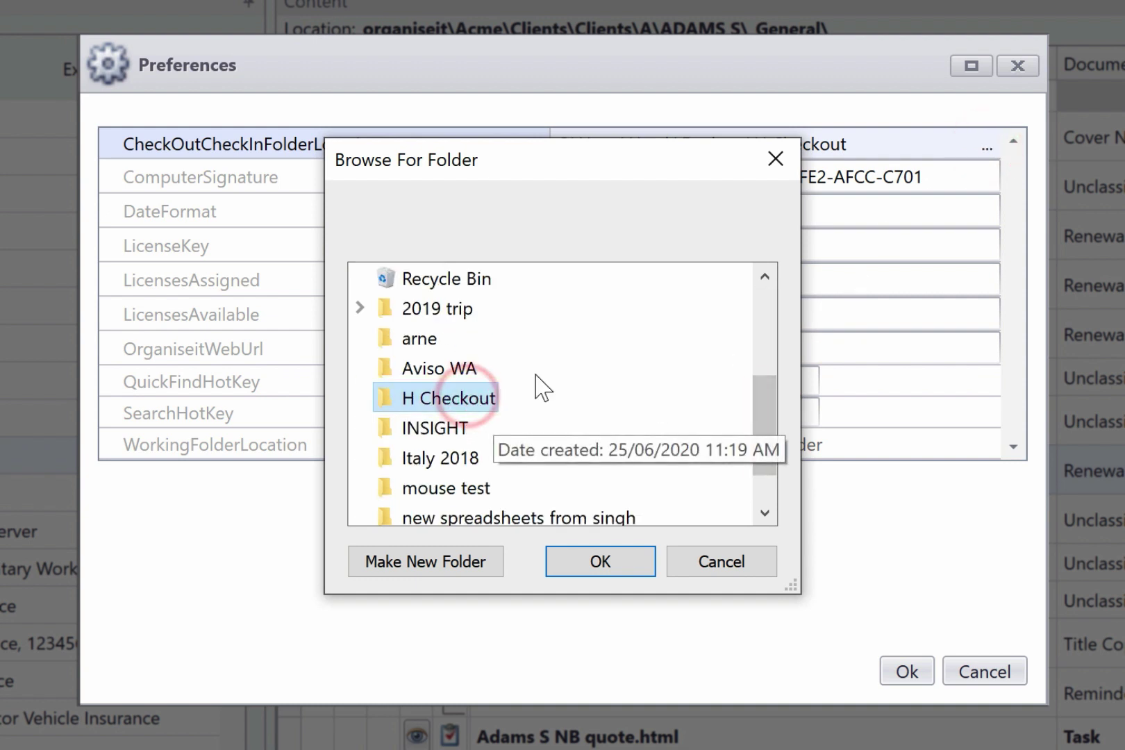
{"action": "left_click", "coordinate": [608, 571]}
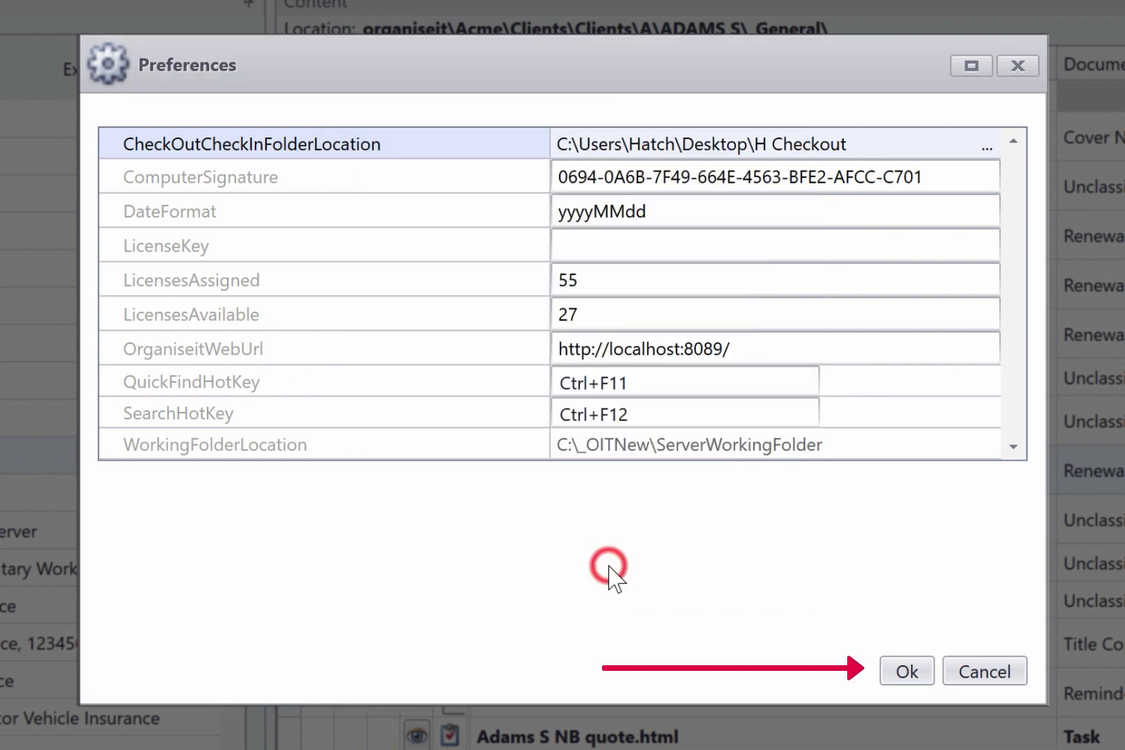
{"action": "left_click", "coordinate": [907, 671]}
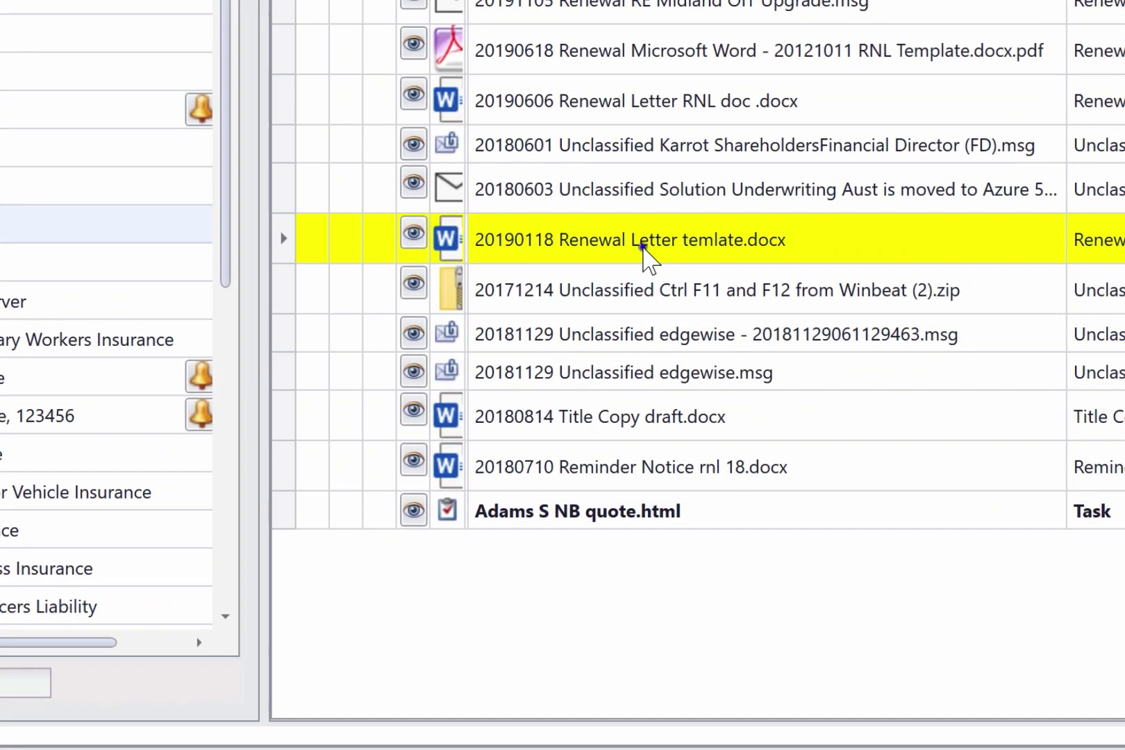
Step: Check out 20190118 Renewal Letter temlate.docx and minimise the H Checkout folder window
{"action": "right_click", "coordinate": [606, 420]}
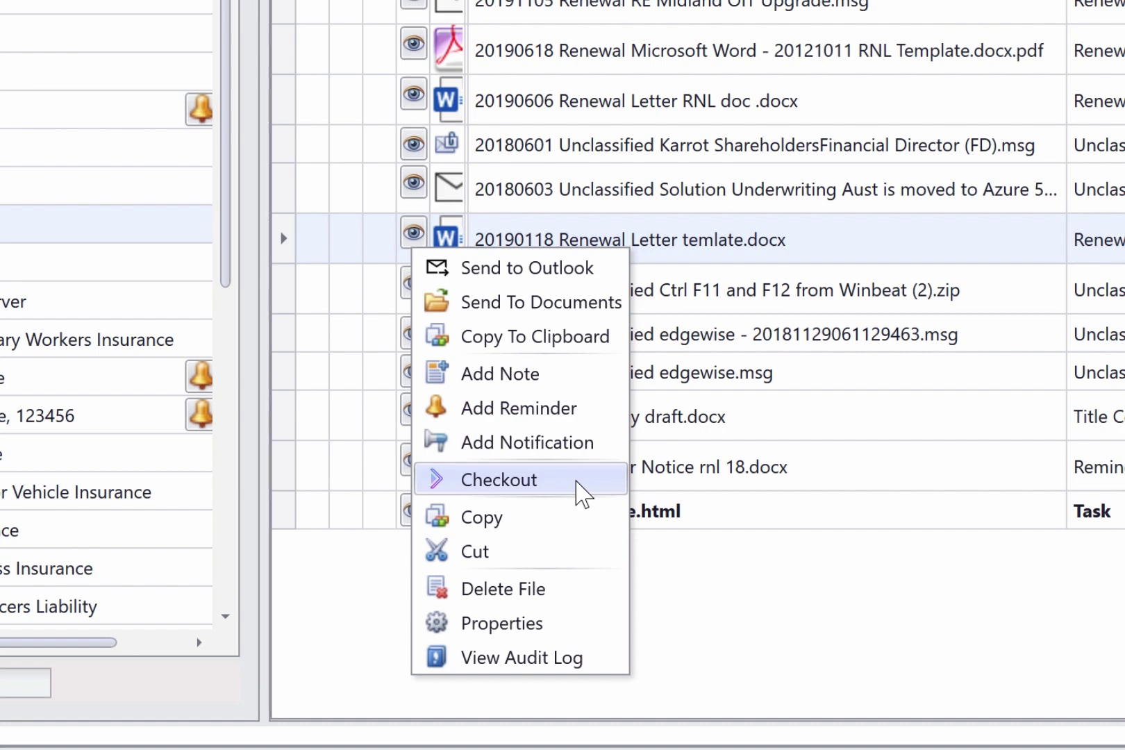
{"action": "left_click", "coordinate": [577, 481]}
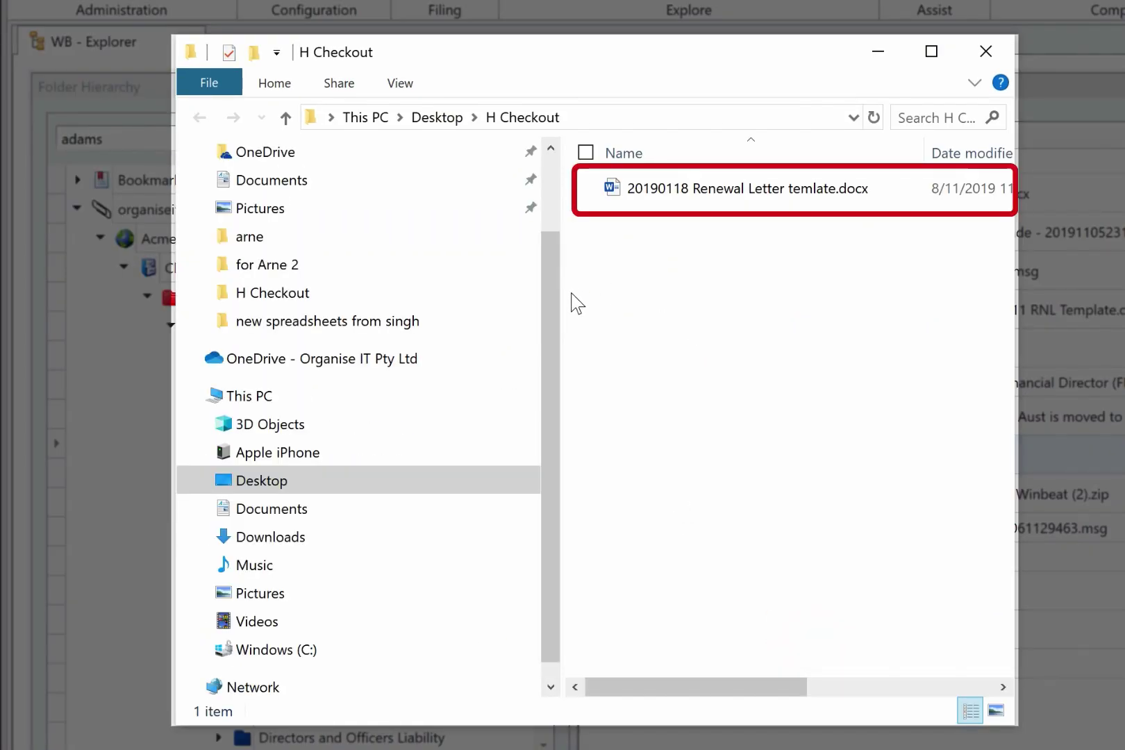
{"action": "left_click", "coordinate": [877, 119]}
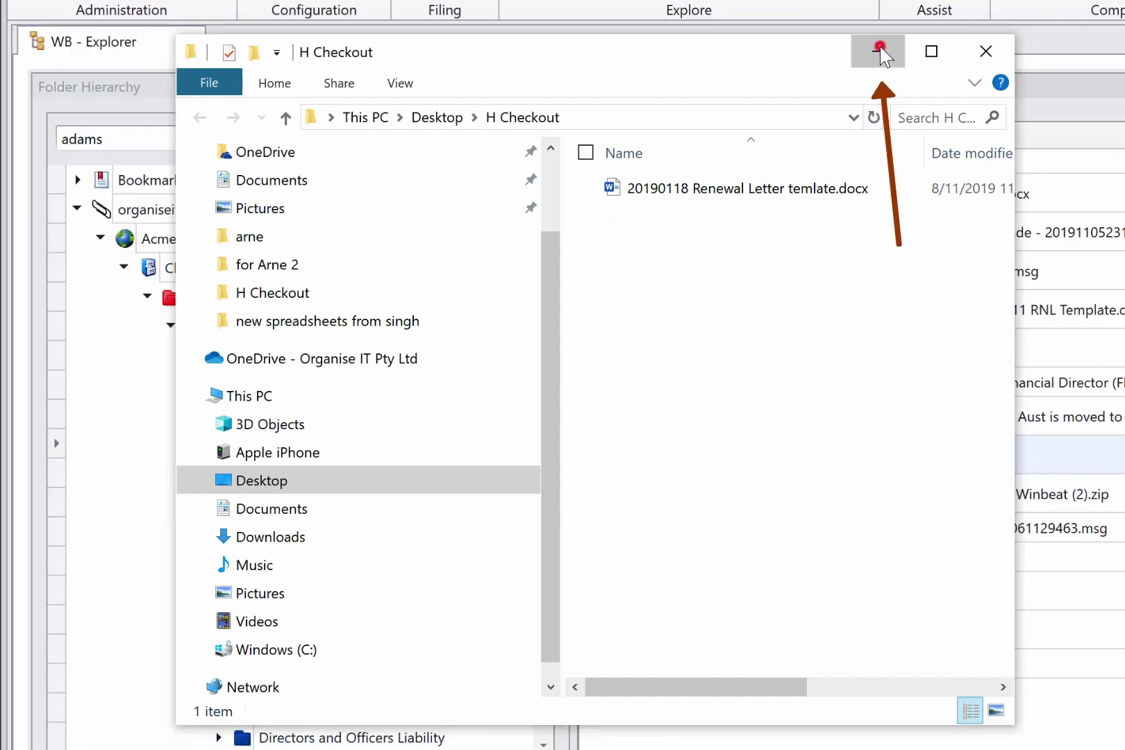
{"action": "left_click", "coordinate": [880, 53]}
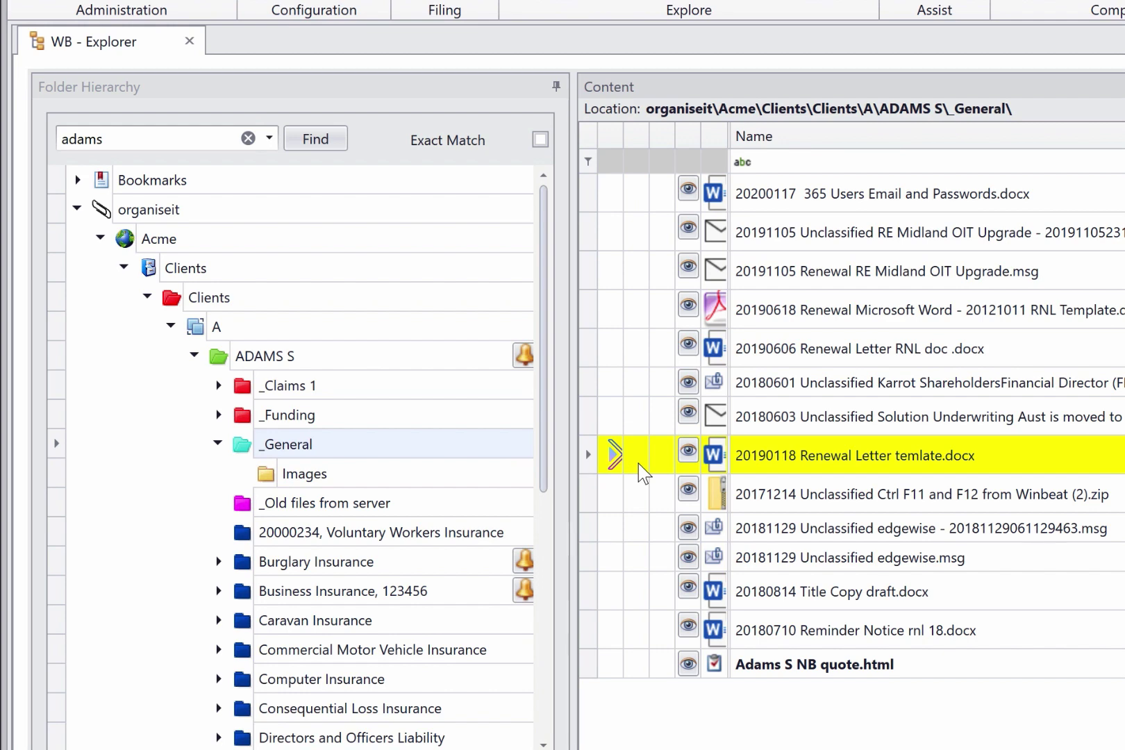
Step: Check out 20190606 Renewal Letter RNL doc .docx from the client's _General folder
{"action": "left_click", "coordinate": [808, 351]}
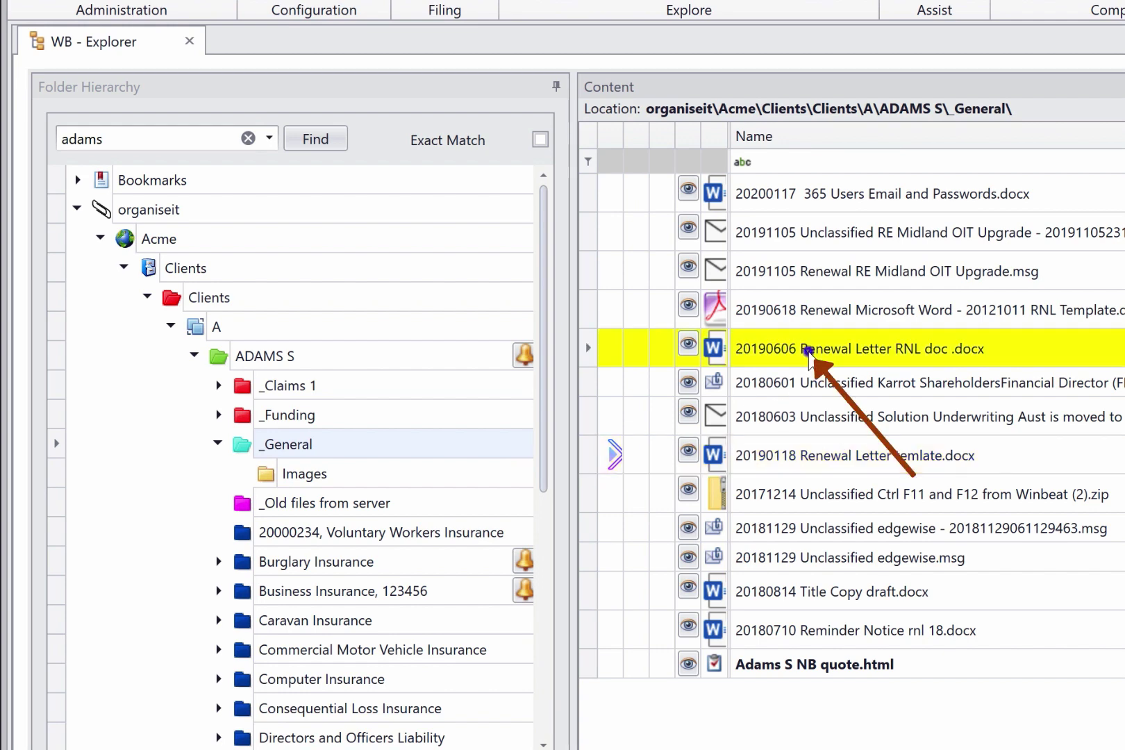
{"action": "right_click", "coordinate": [809, 352]}
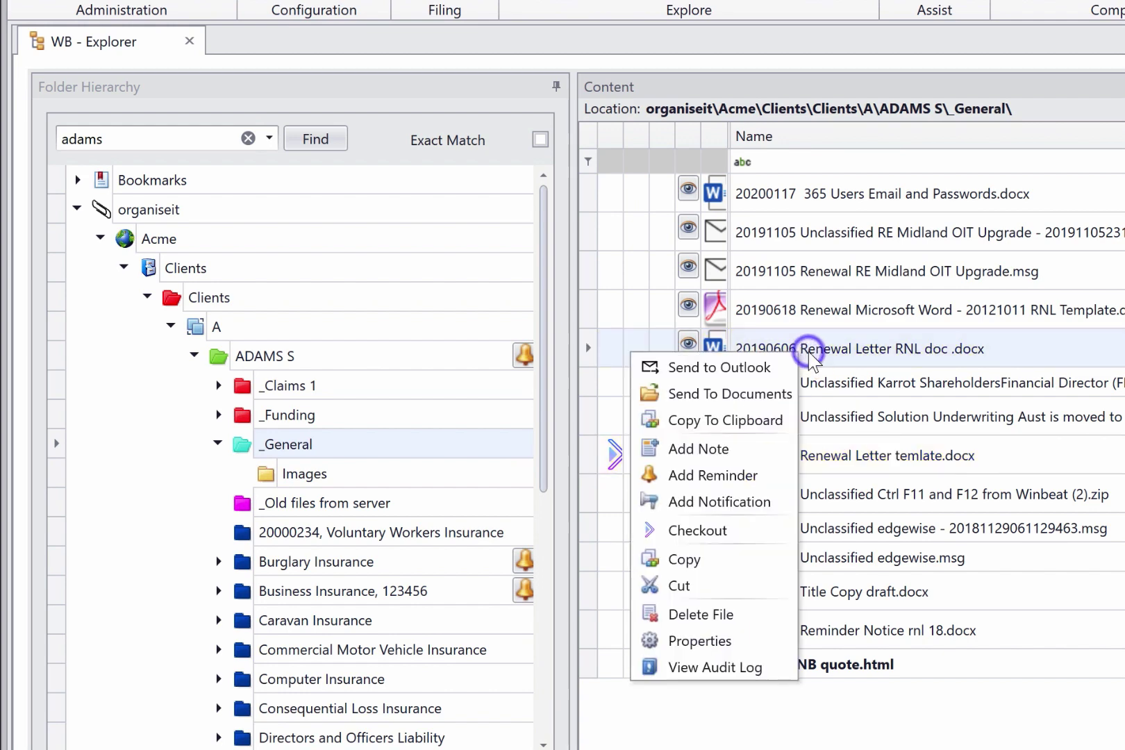
{"action": "left_click", "coordinate": [773, 532]}
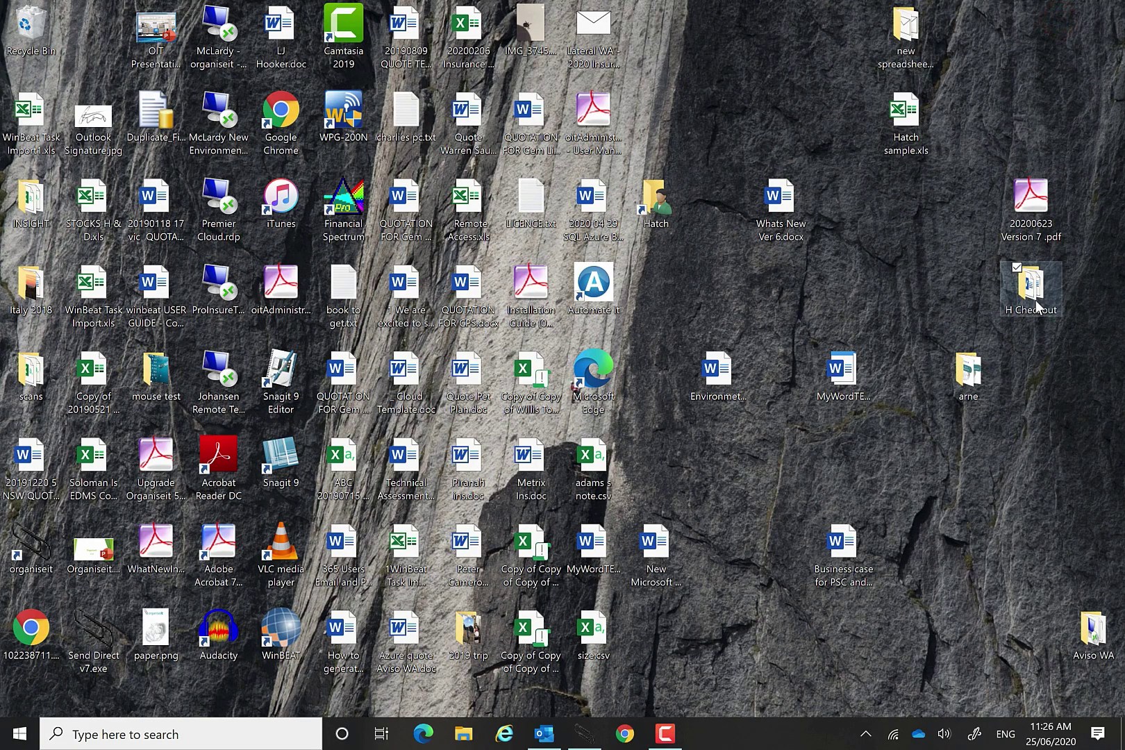
Step: Open 20190606 Renewal Letter RNL doc .docx from the H Checkout folder on the desktop
{"action": "double_click", "coordinate": [1034, 304]}
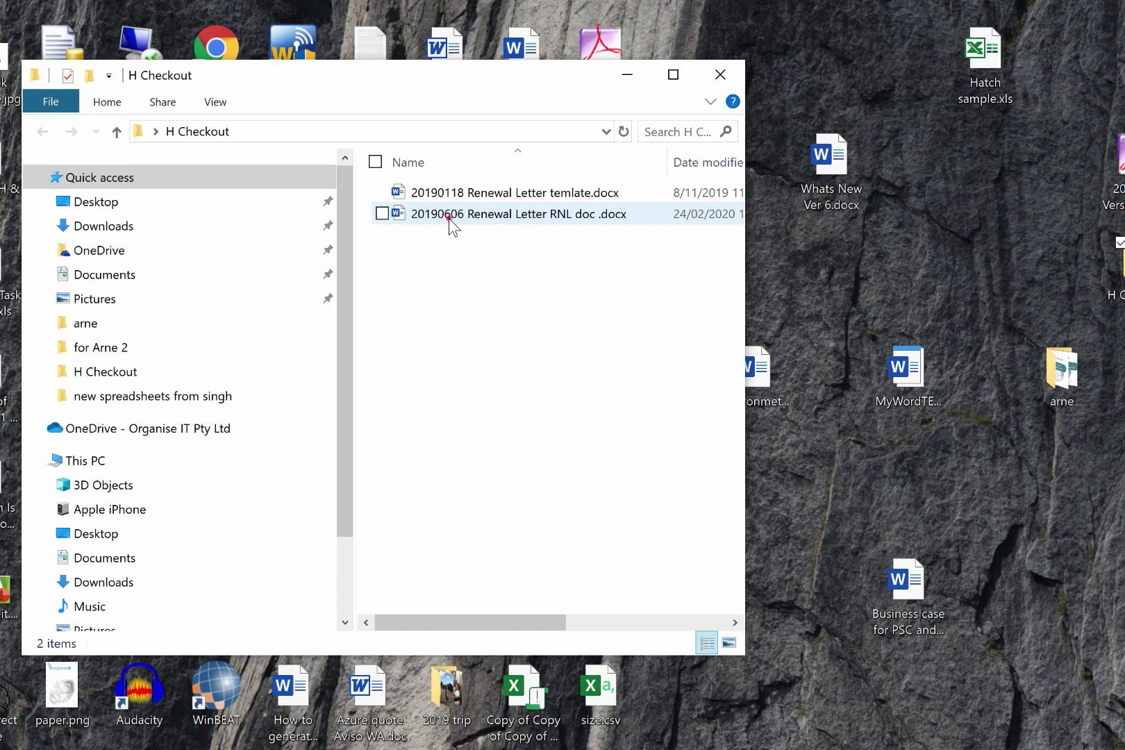
{"action": "double_click", "coordinate": [450, 220]}
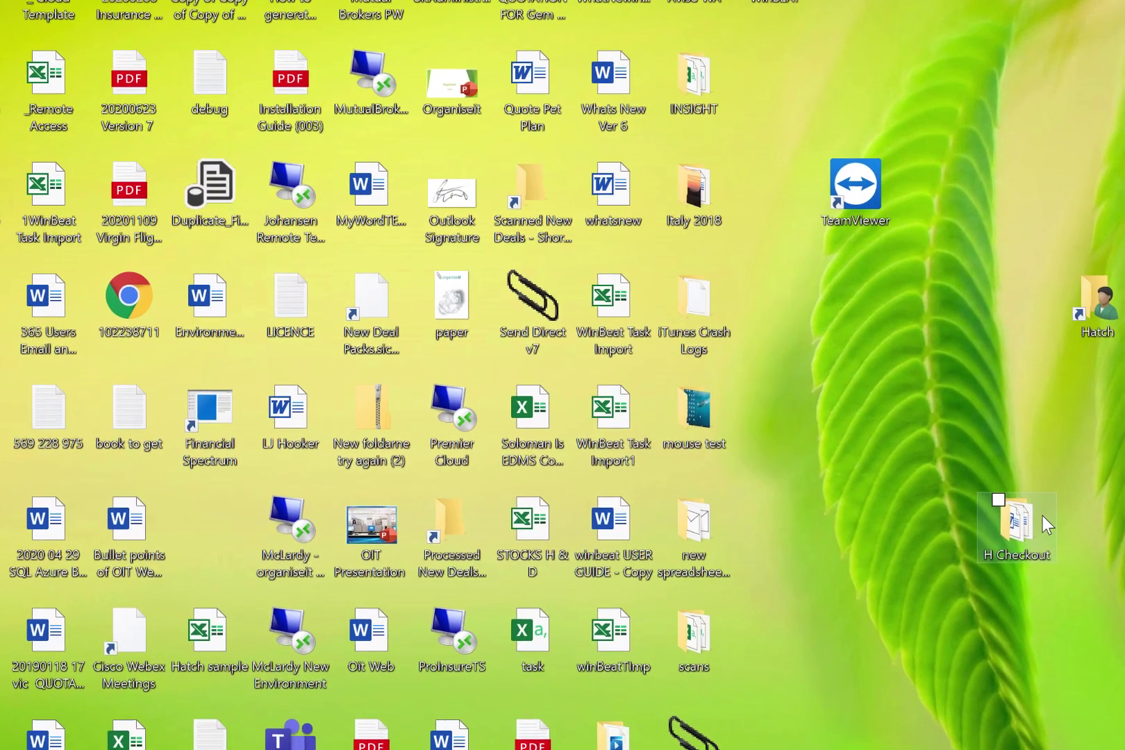
Step: View the documents in the desktop's H Checkout folder and switch back to organiseit
{"action": "double_click", "coordinate": [908, 486]}
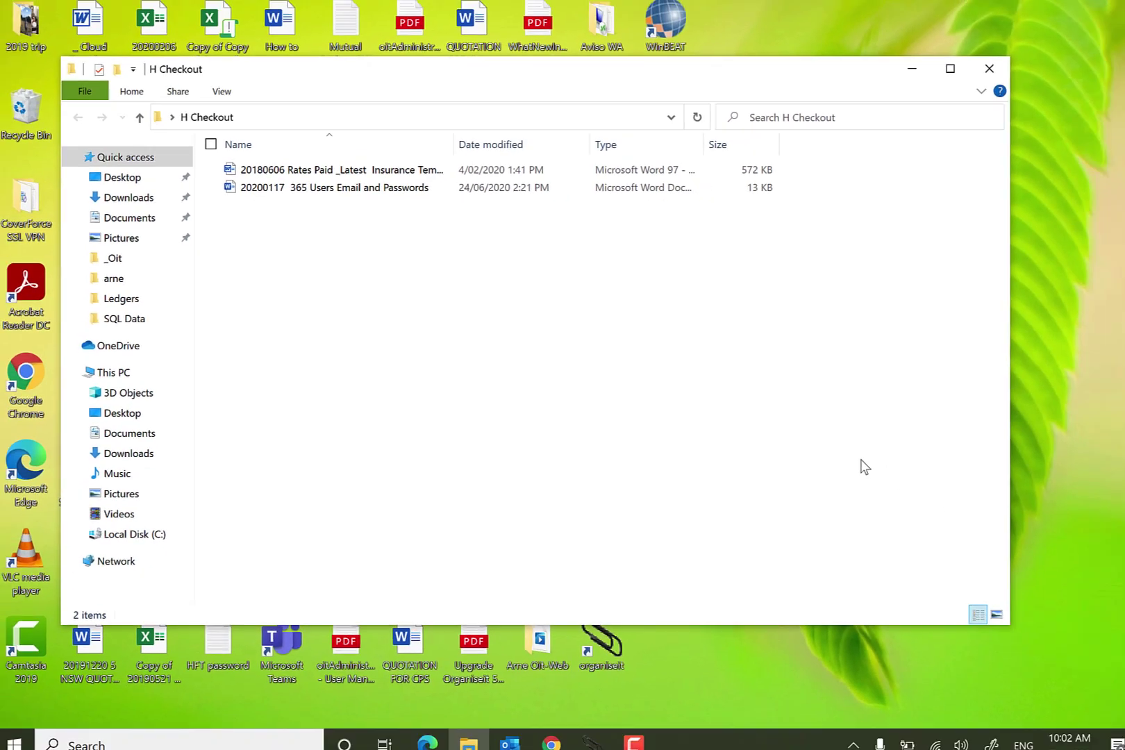
{"action": "key", "text": "super+d"}
{"action": "left_click", "coordinate": [586, 735]}
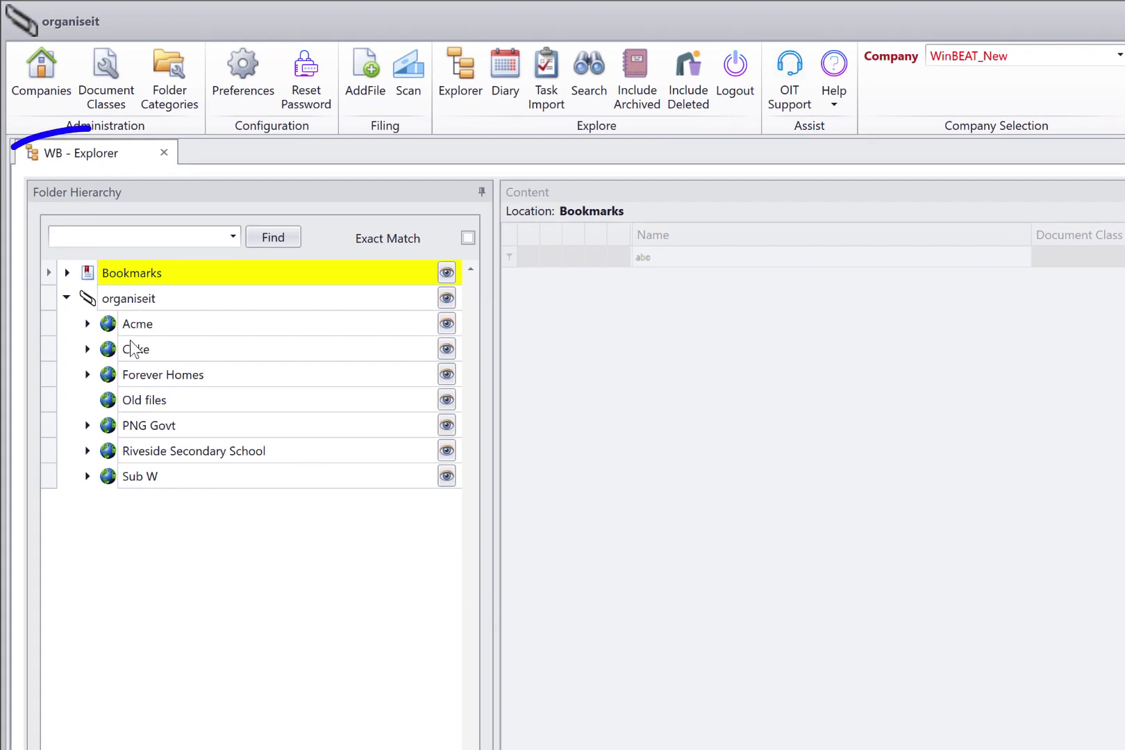
Step: Check in the 20180606 Rates Paid _Latest Insurance Template document from the LockedDocuments bookmark
{"action": "left_click", "coordinate": [70, 273]}
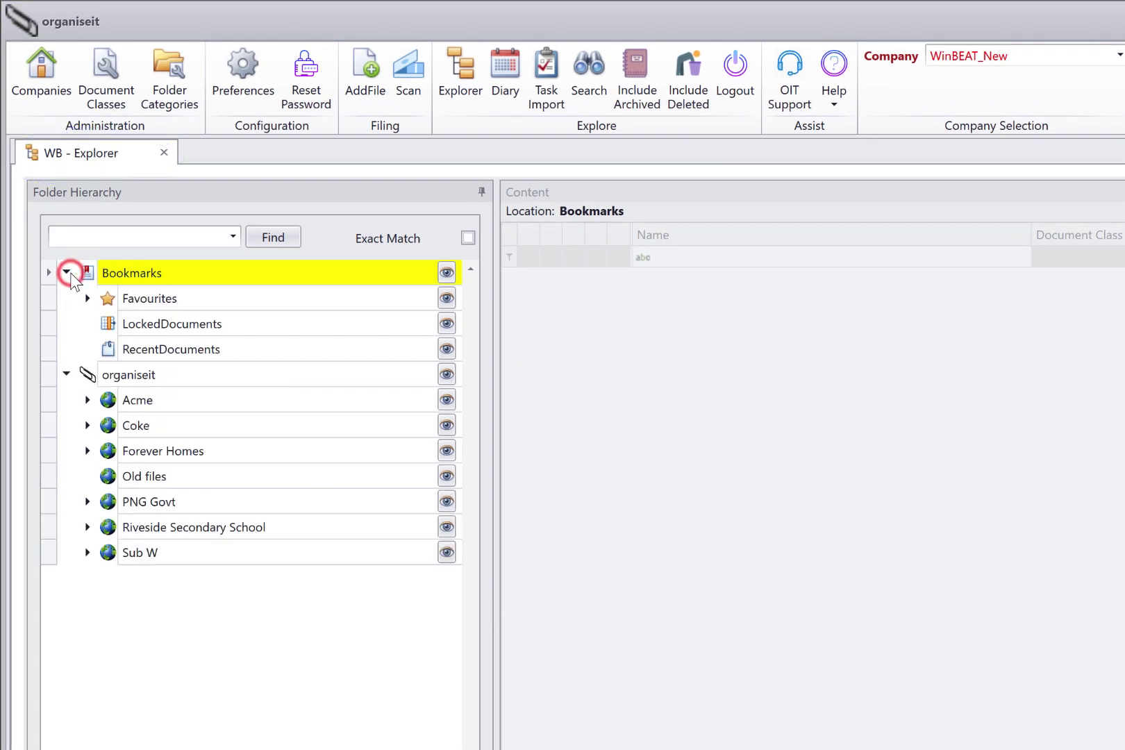
{"action": "left_click", "coordinate": [166, 323]}
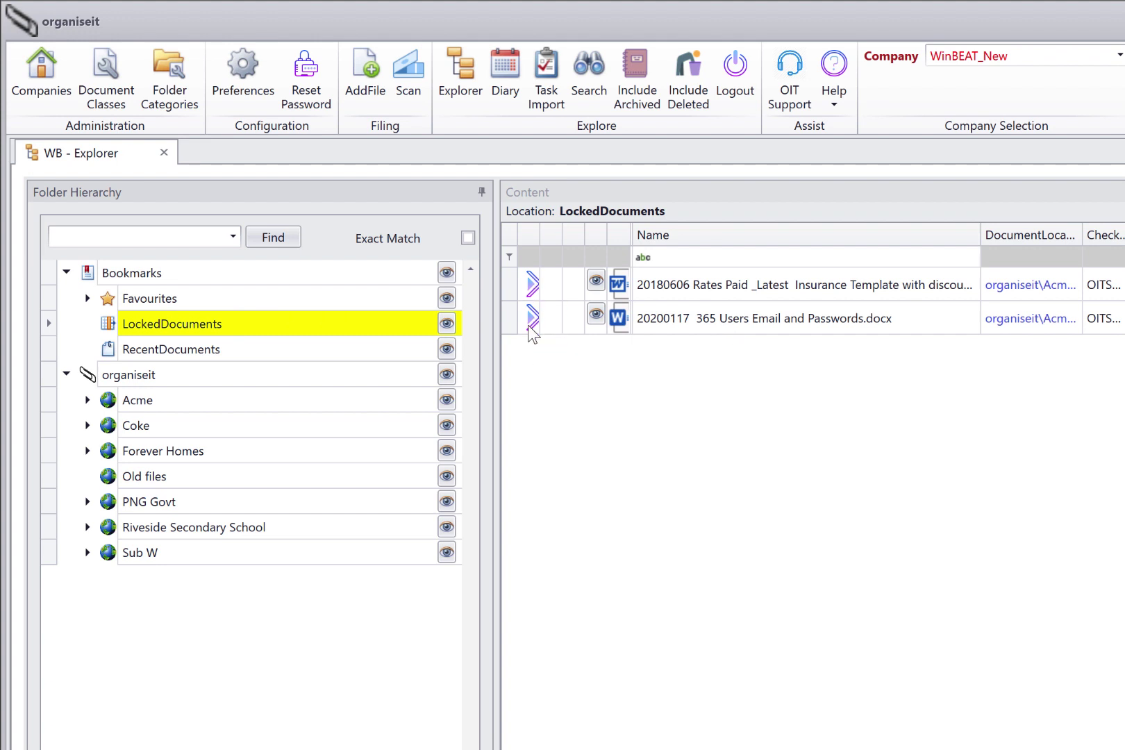
{"action": "right_click", "coordinate": [722, 295]}
{"action": "left_click", "coordinate": [678, 444]}
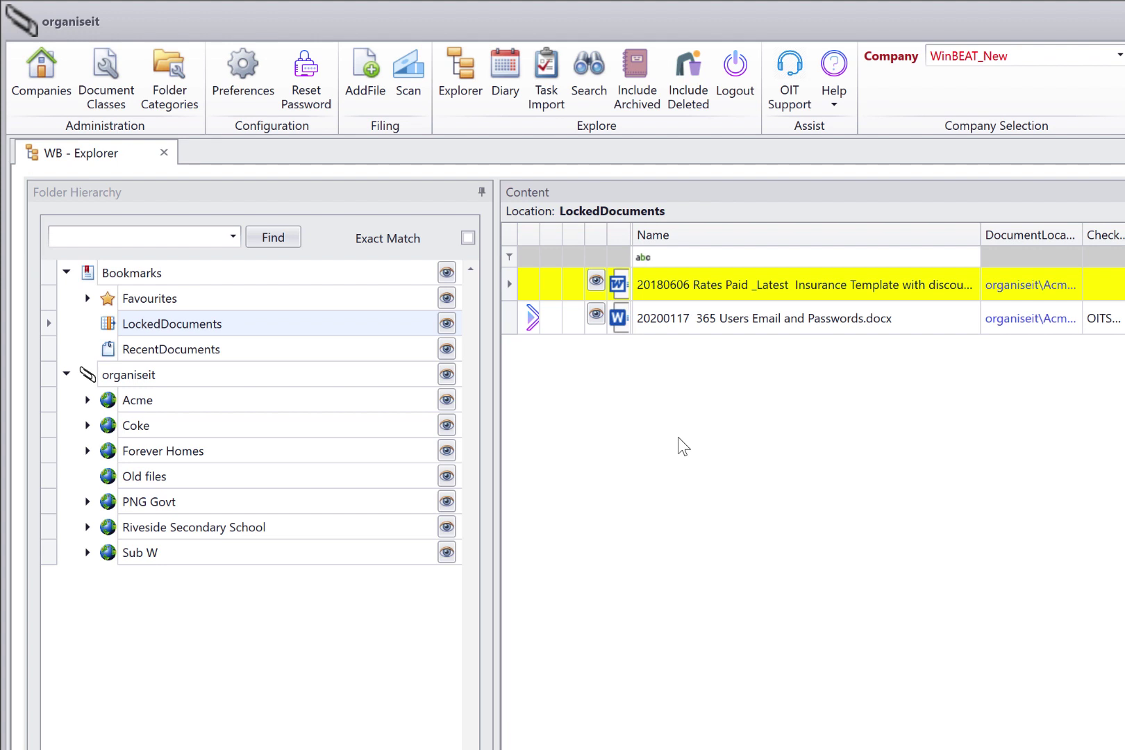
{"action": "left_click", "coordinate": [87, 400]}
{"action": "left_click", "coordinate": [107, 476]}
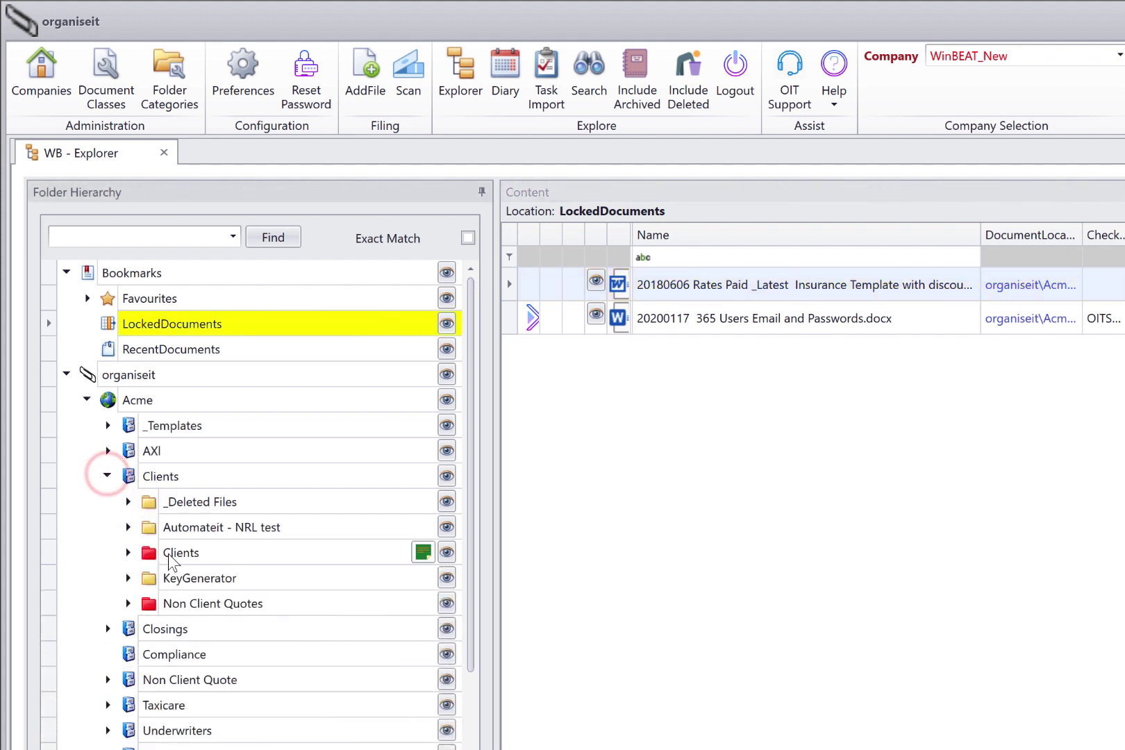
{"action": "left_click", "coordinate": [127, 552]}
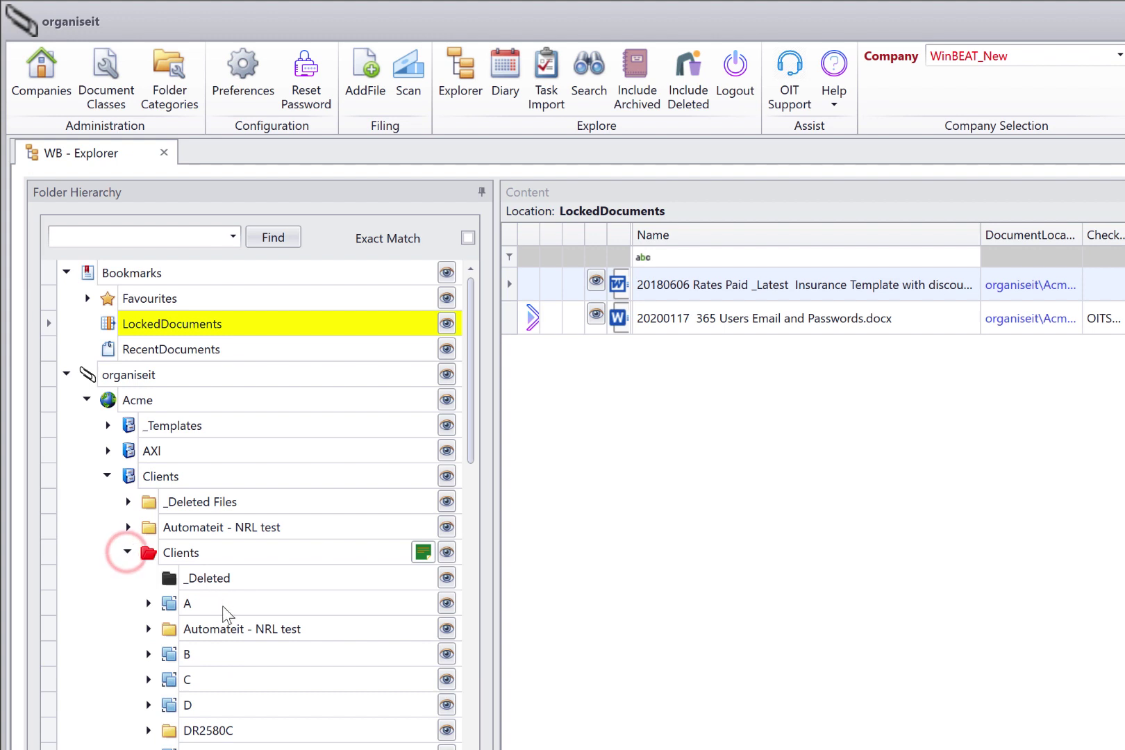
{"action": "left_click", "coordinate": [148, 602]}
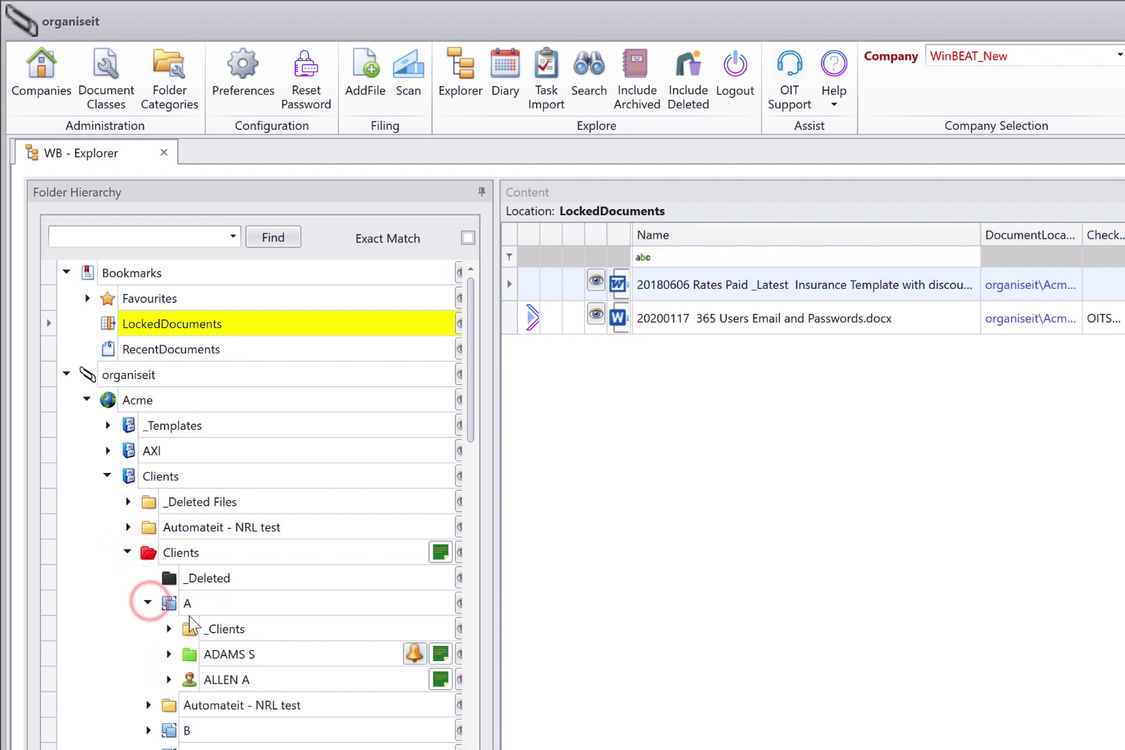
{"action": "left_click", "coordinate": [168, 653]}
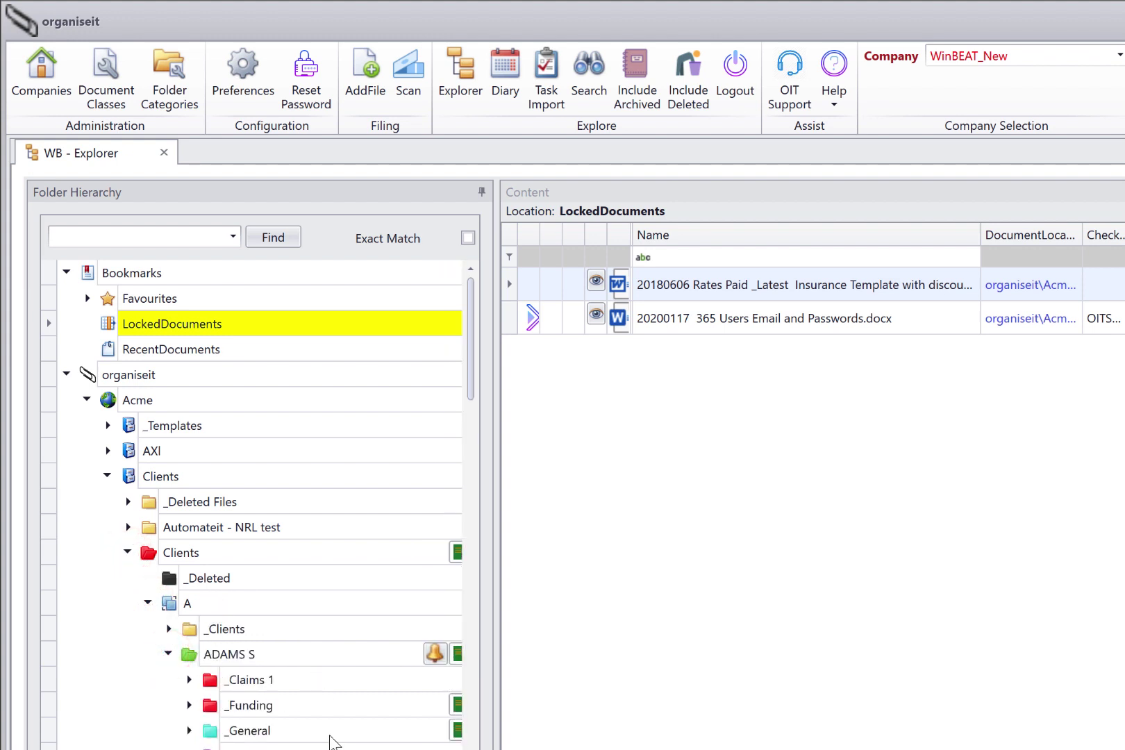
{"action": "left_click", "coordinate": [264, 733]}
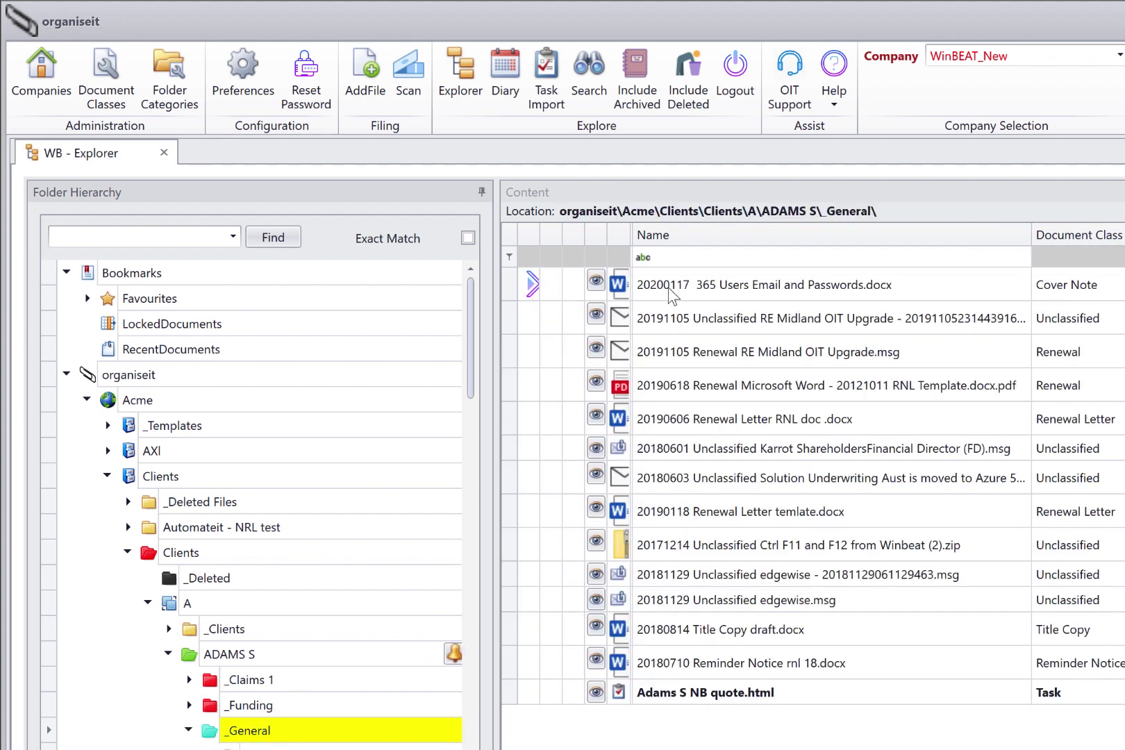
{"action": "right_click", "coordinate": [727, 288]}
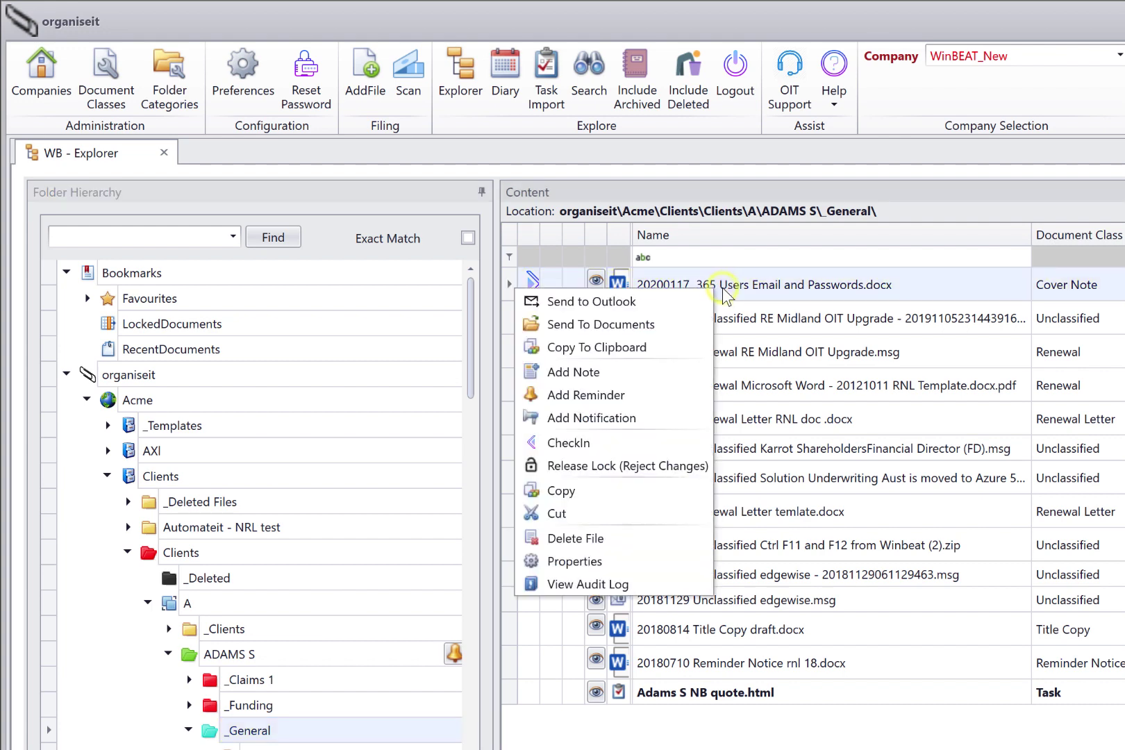
{"action": "left_click", "coordinate": [675, 448]}
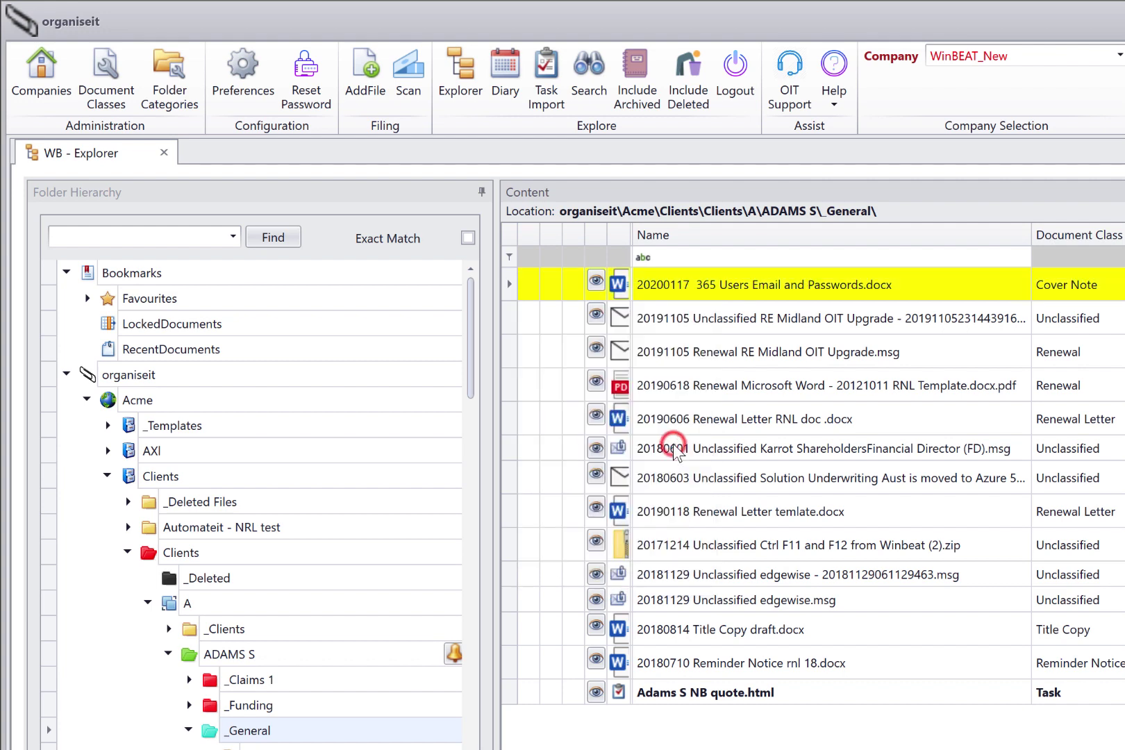